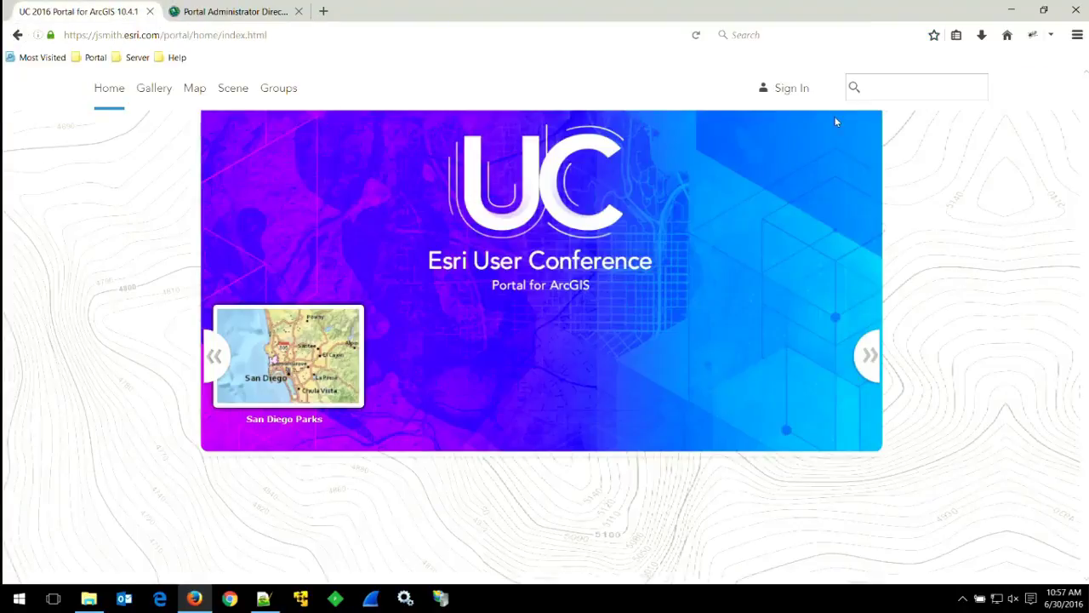
# Sign in with the admin account and start a new untitled map in the map viewer.
pyautogui.click(787, 91)
pyautogui.click(554, 296)
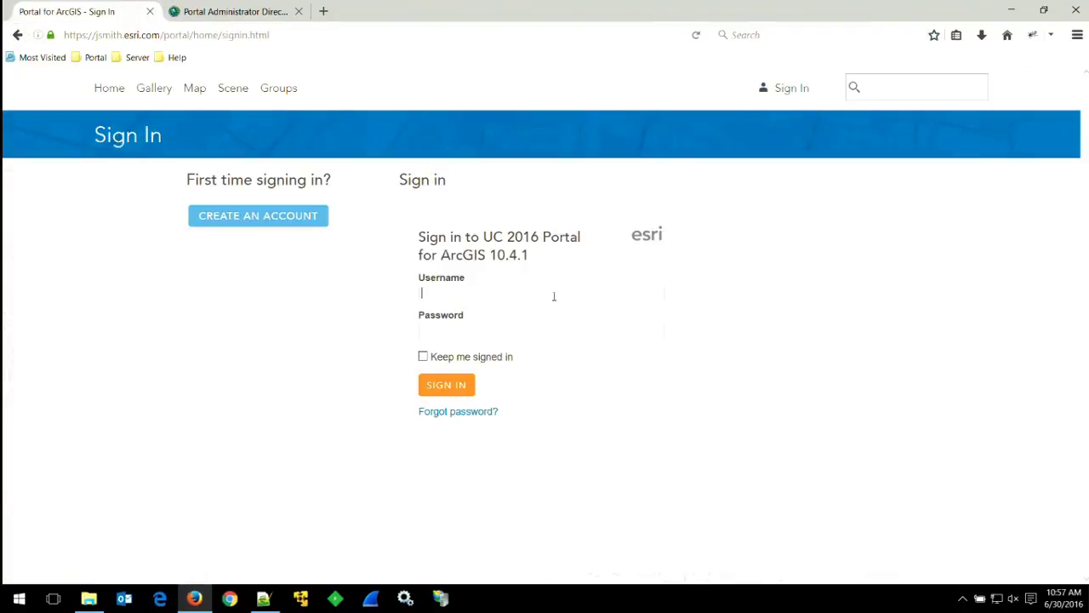
pyautogui.write('admin')
pyautogui.press('Tab')
pyautogui.write('••••••••••')
pyautogui.press('Return')
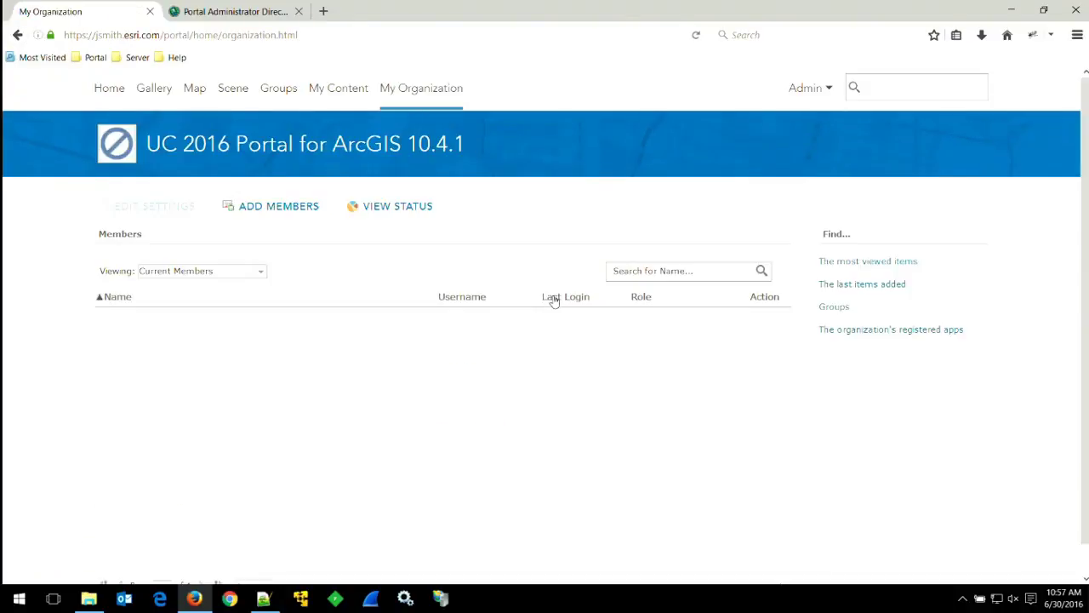
pyautogui.click(195, 90)
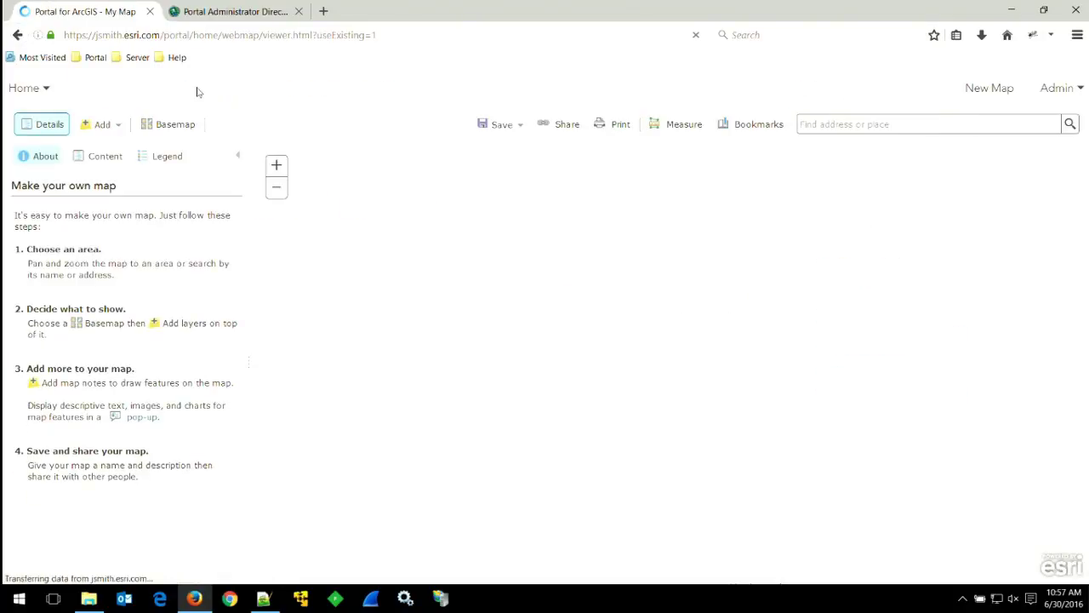
pyautogui.click(102, 124)
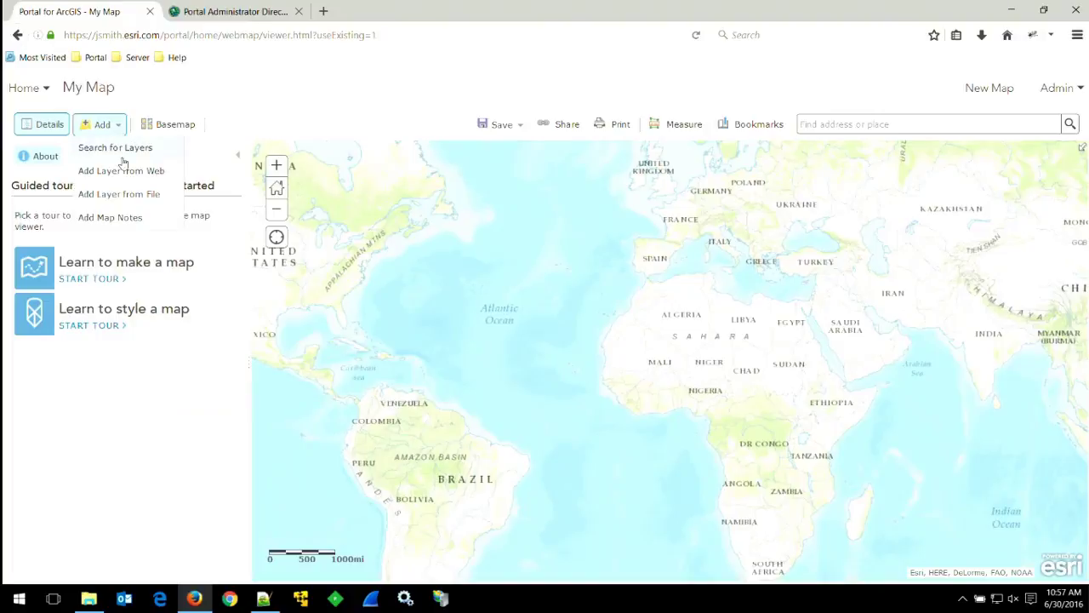
# Start adding a layer from the web with type A WMS OGC Web Service.
pyautogui.click(124, 170)
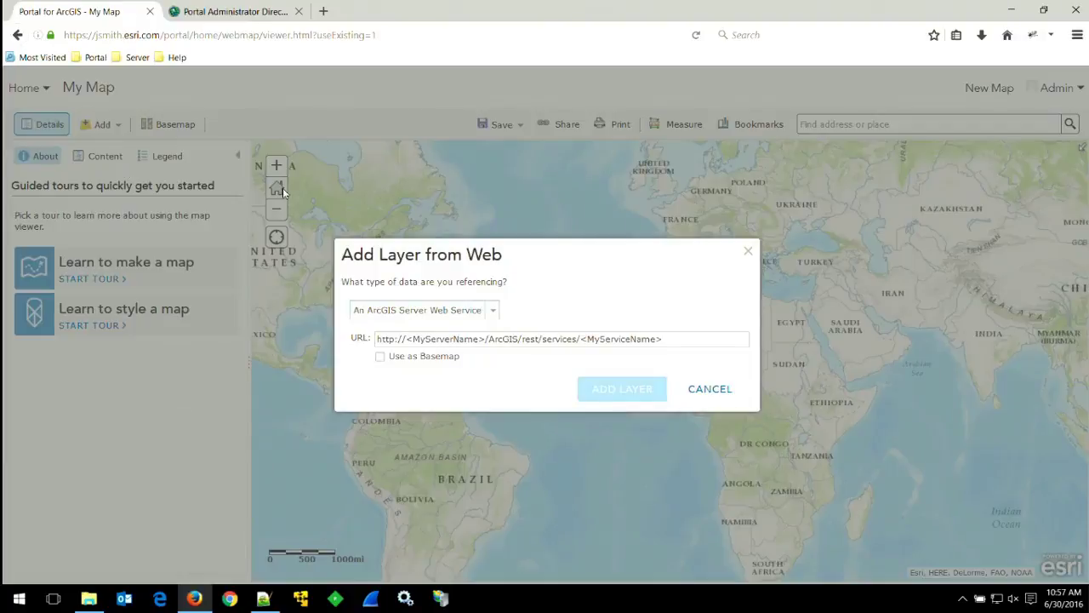
pyautogui.click(493, 310)
pyautogui.click(440, 342)
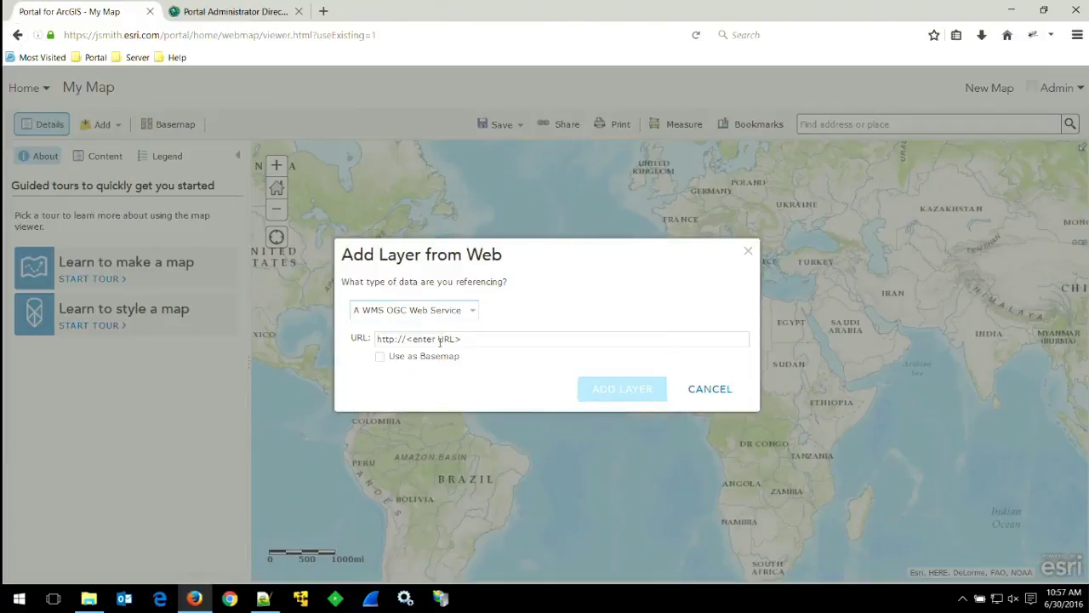
# Paste the topp:states WMS GetCapabilities URL from Notepad++ and open Firebug's Net panel.
pyautogui.click(263, 598)
pyautogui.moveTo(187, 109); pyautogui.dragTo(88, 98)
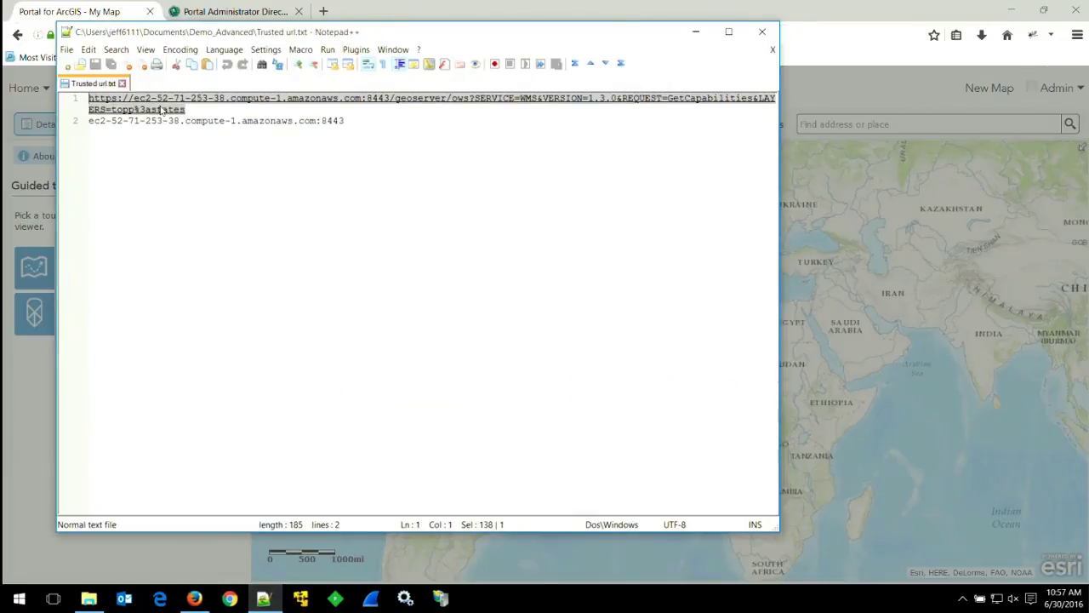
pyautogui.click(890, 15)
pyautogui.click(498, 338)
pyautogui.hotkey('ctrl', 'v')
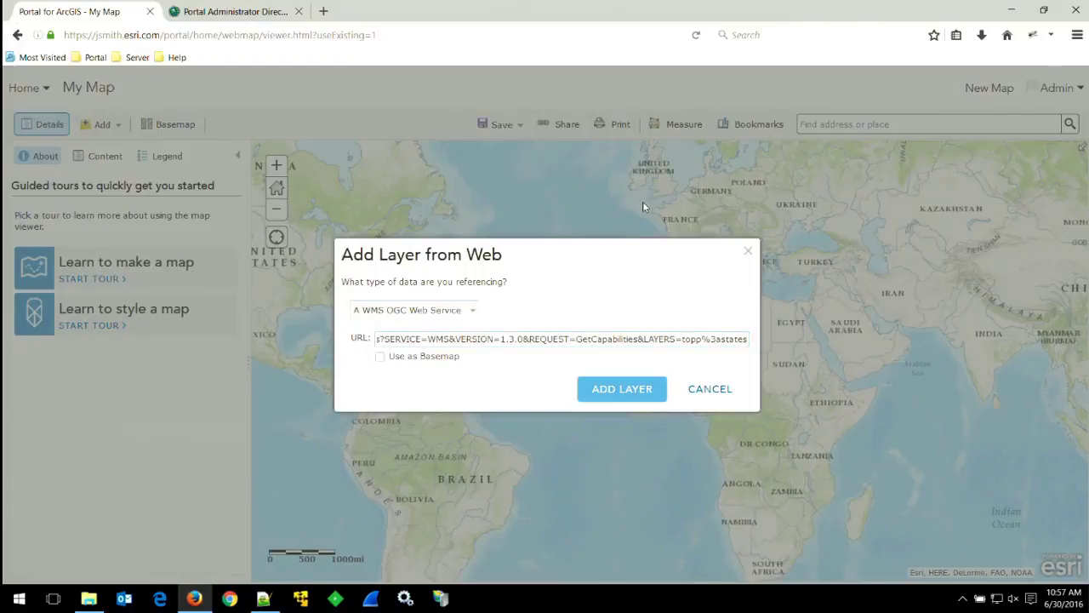
pyautogui.click(1032, 38)
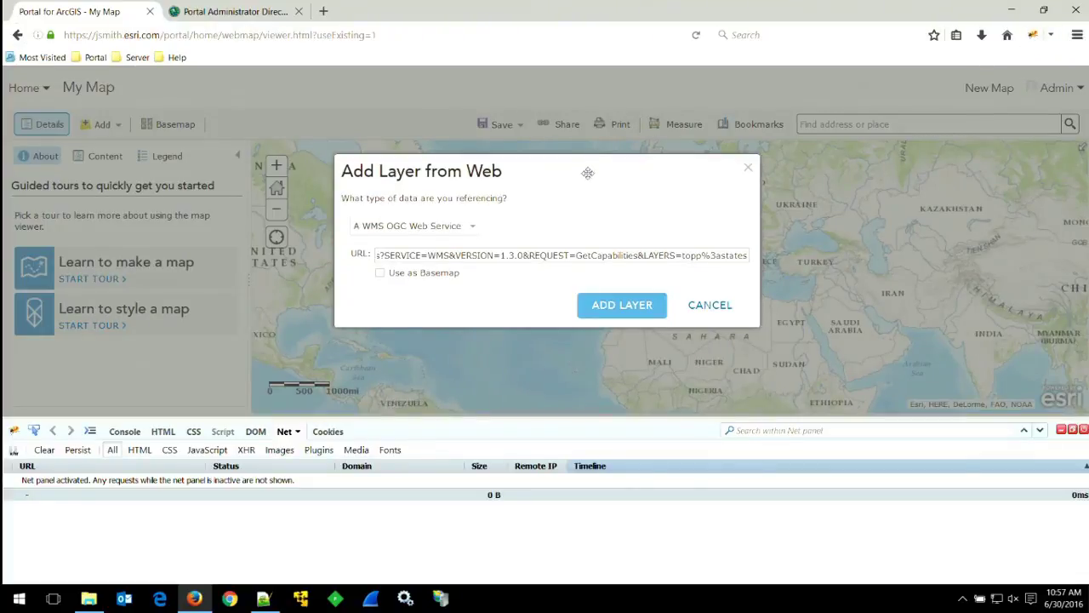
# Try adding the WMS states layer, dismiss the 502 error, cancel, and close Firebug.
pyautogui.click(623, 306)
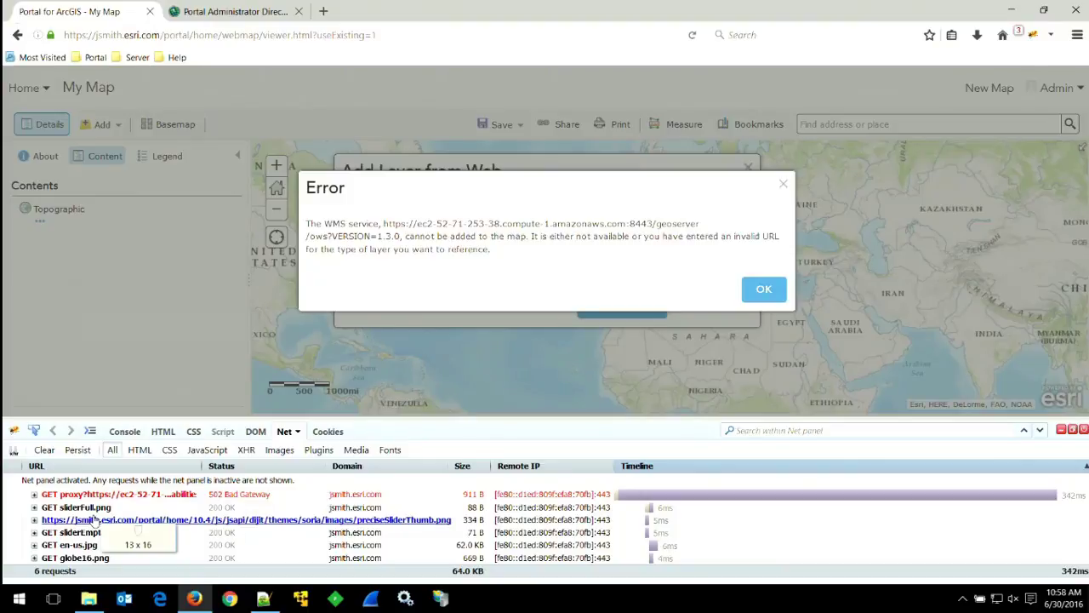
pyautogui.click(764, 289)
pyautogui.click(710, 305)
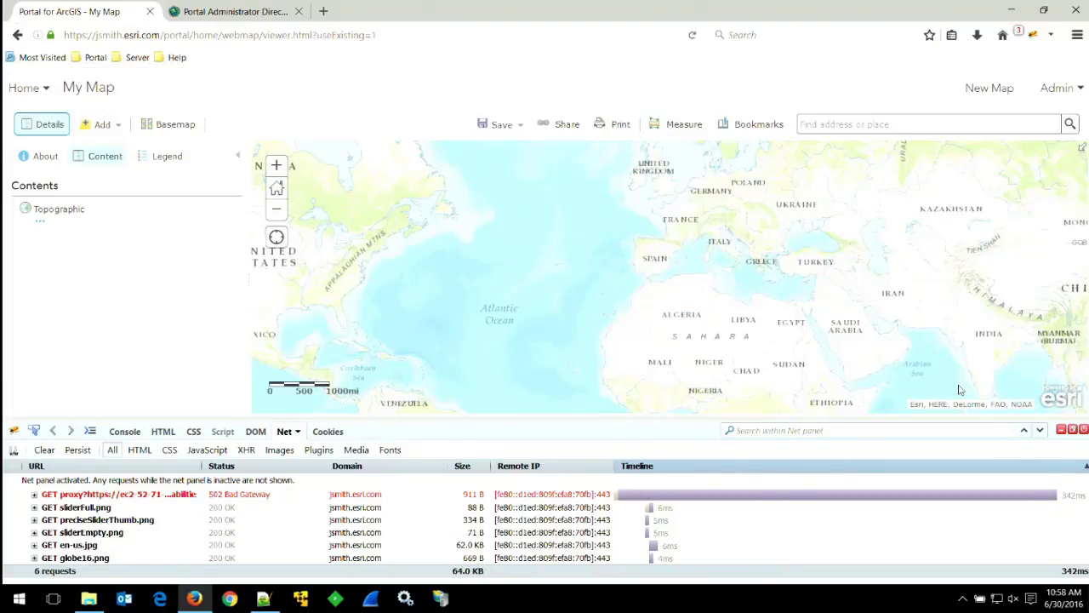
pyautogui.click(1083, 430)
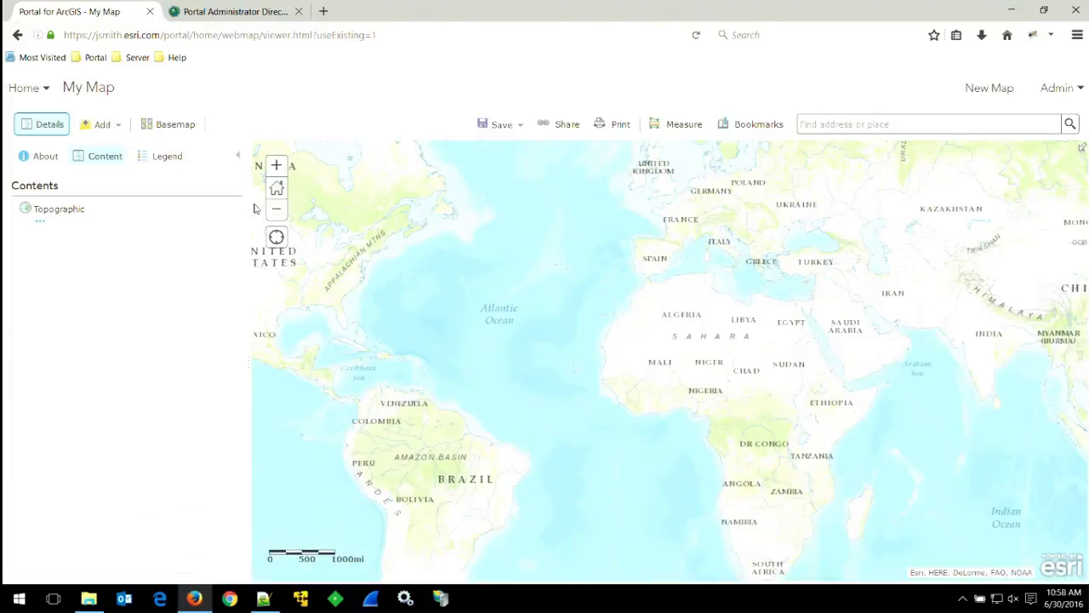
# Open the organization's Security settings for editing from My Organization.
pyautogui.click(37, 91)
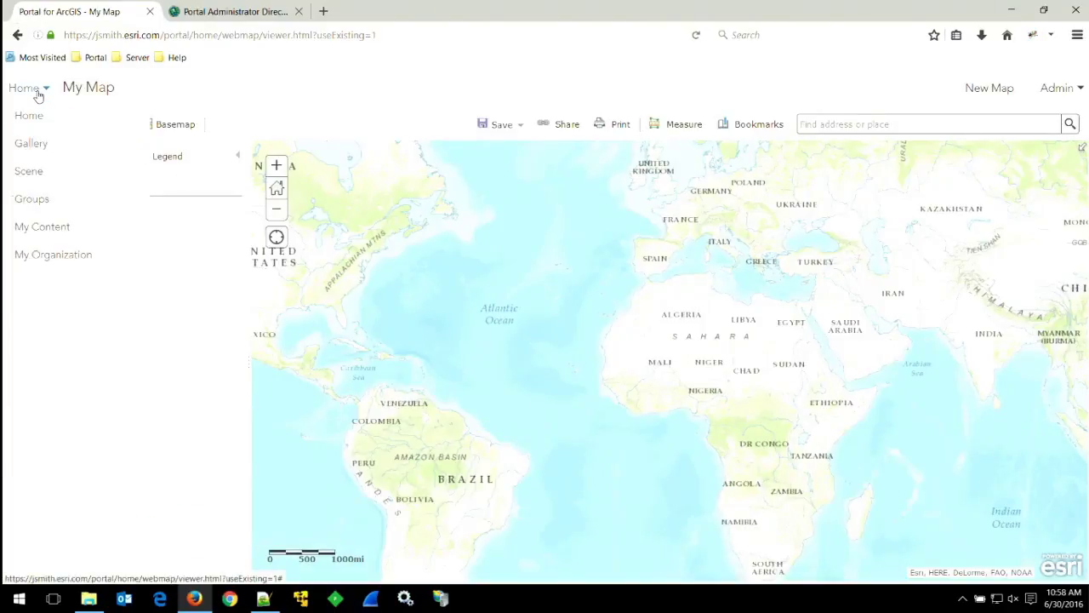
pyautogui.click(57, 257)
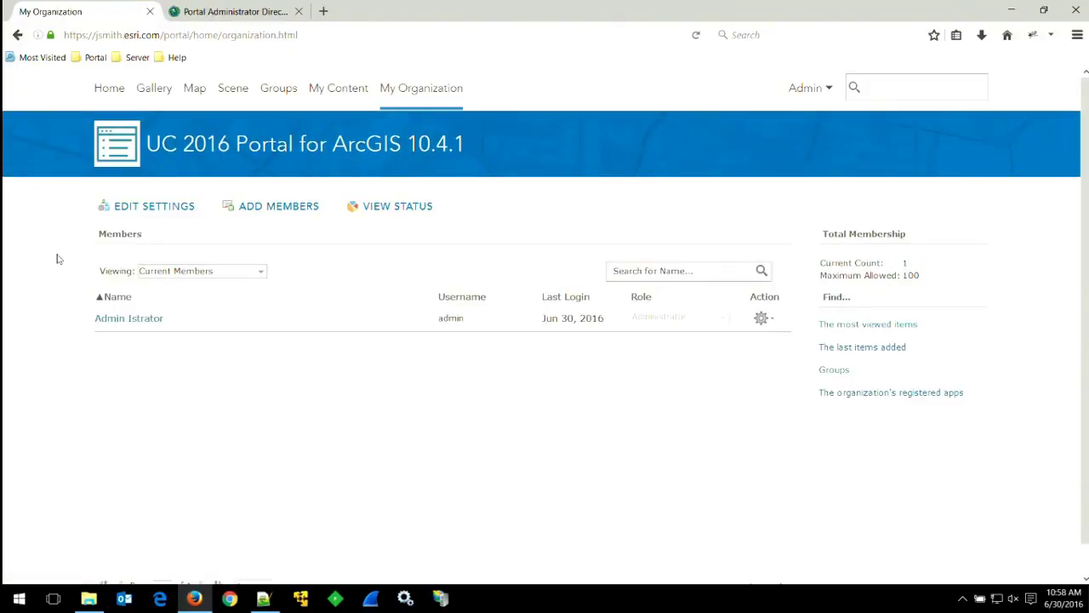
pyautogui.click(155, 207)
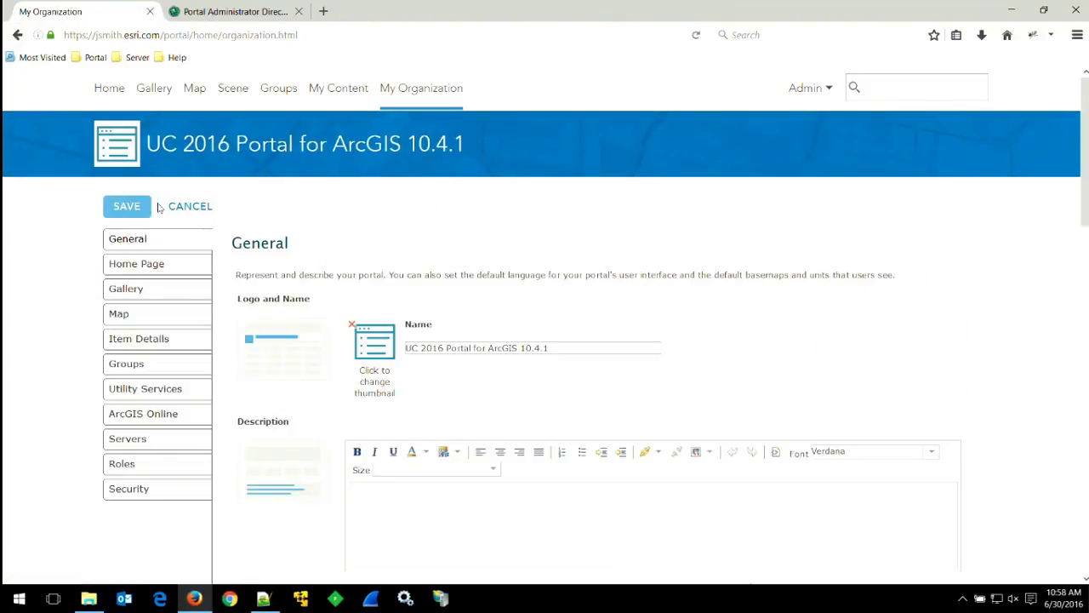
pyautogui.click(136, 491)
pyautogui.scroll(-5, 758, 437)
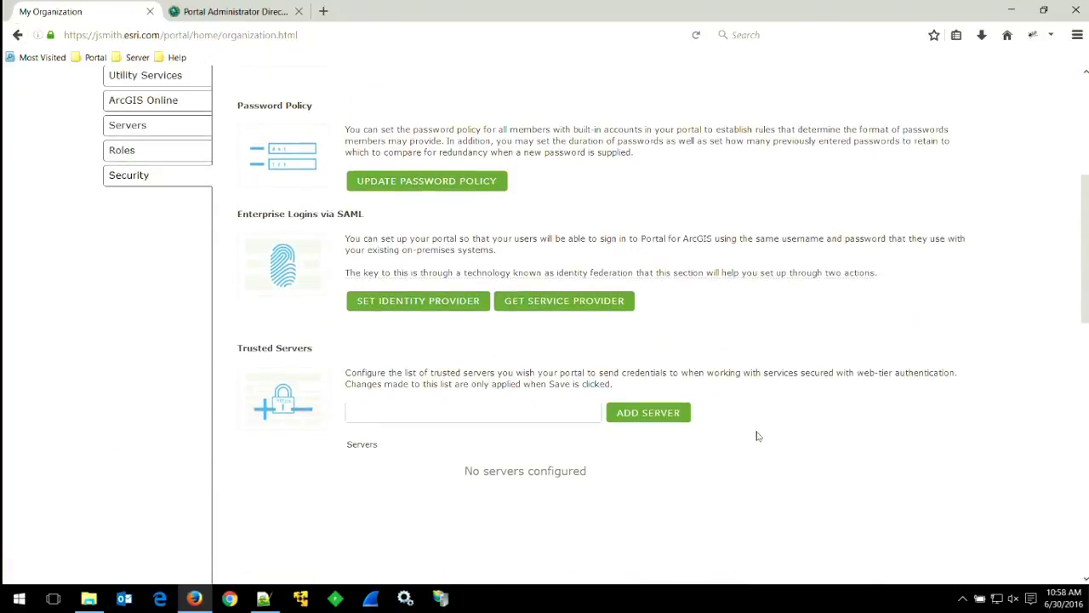
# Add ec2-52-71-253-38.compute-1.amazonaws.com:8443 to the Trusted Servers list.
pyautogui.click(508, 335)
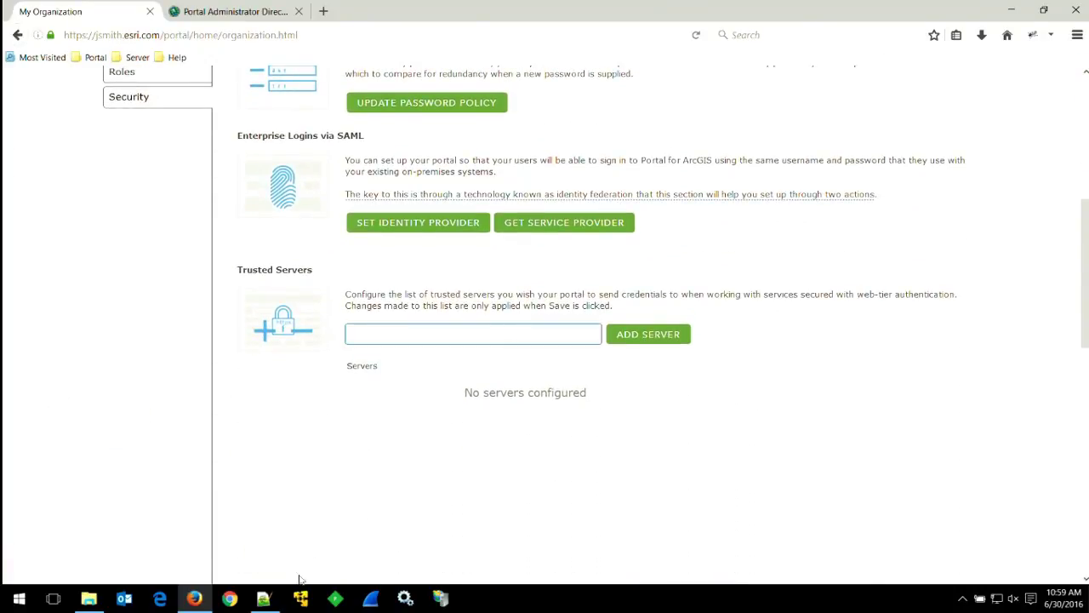
pyautogui.click(263, 599)
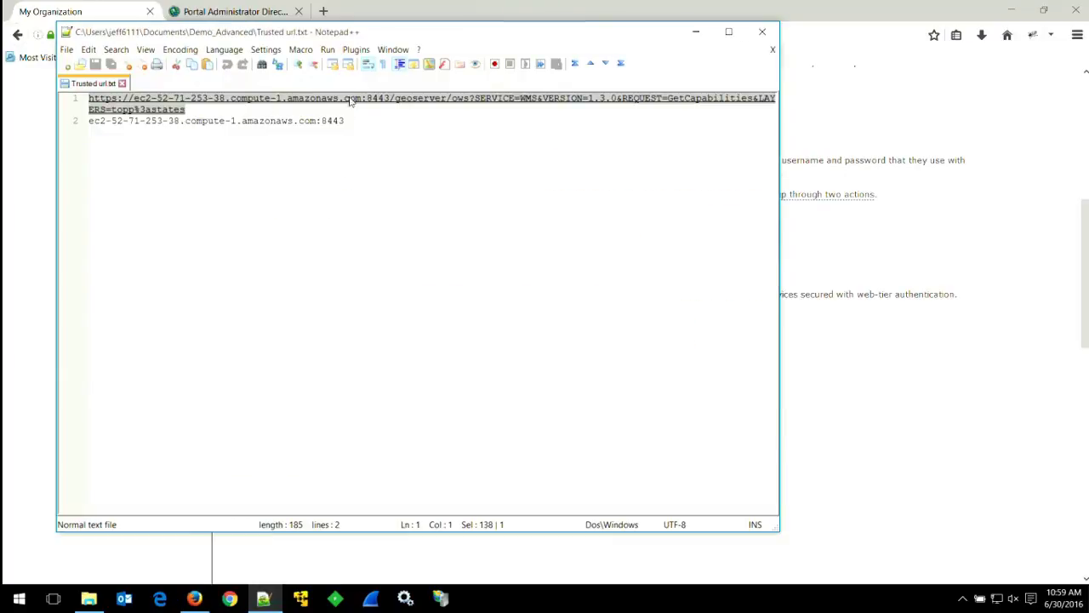
pyautogui.moveTo(352, 120); pyautogui.dragTo(85, 121)
pyautogui.hotkey('ctrl', 'c')
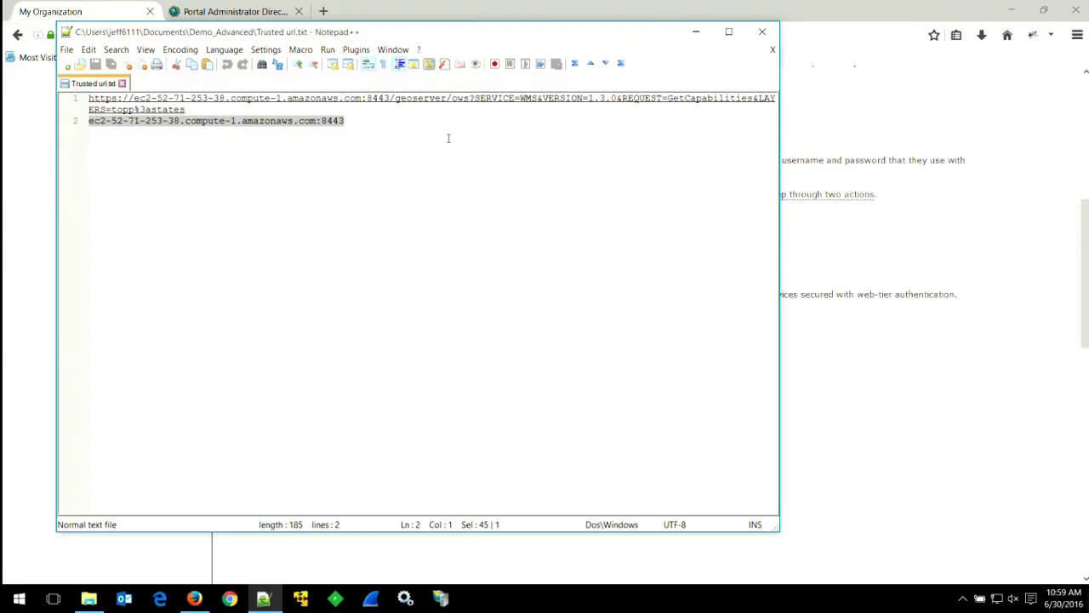
pyautogui.click(856, 10)
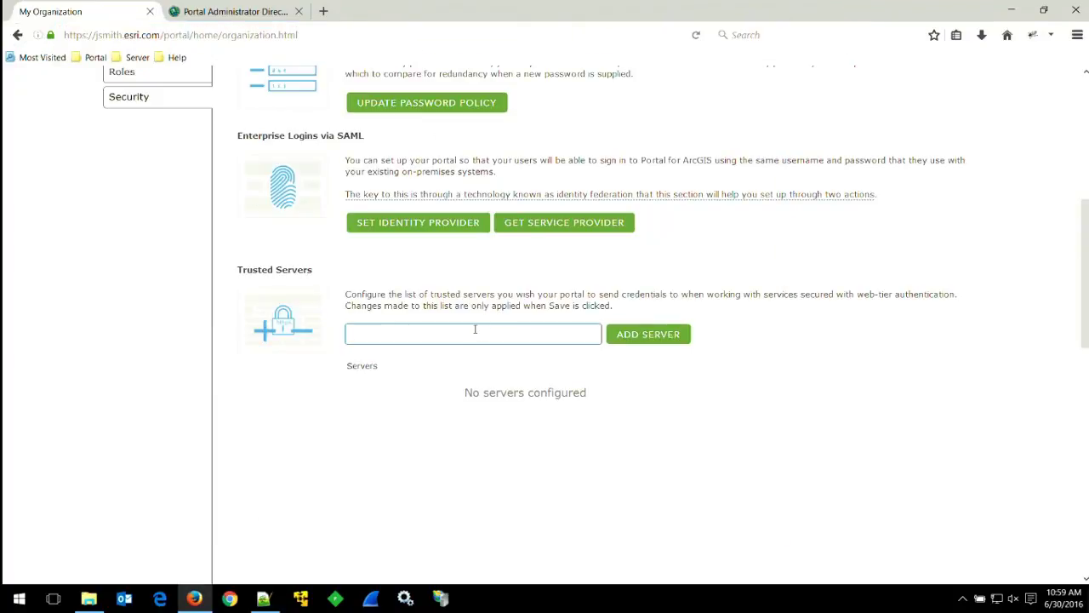
pyautogui.hotkey('ctrl', 'v')
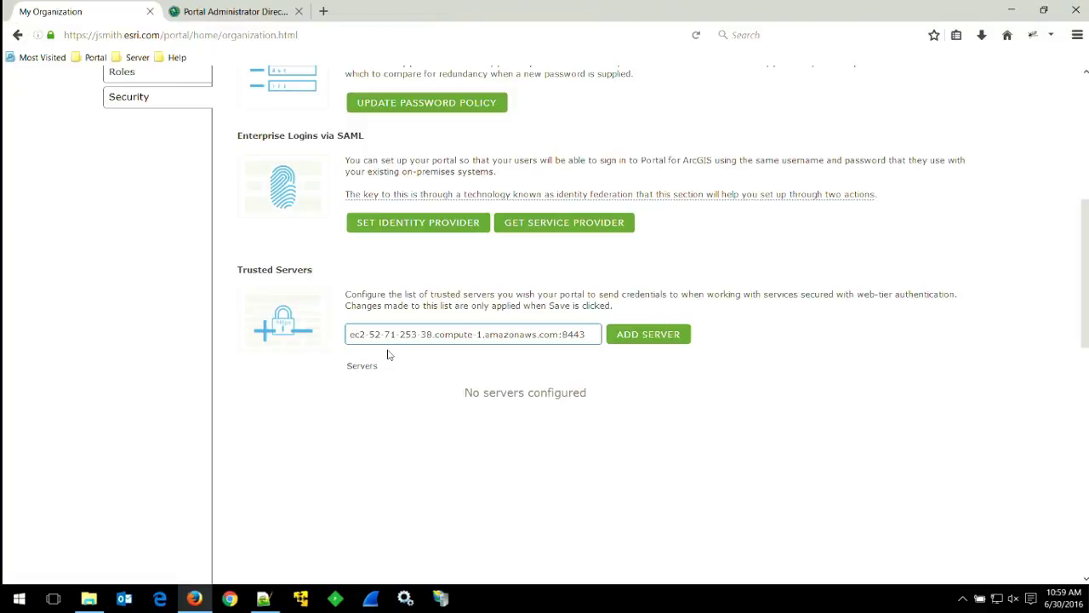
pyautogui.click(652, 337)
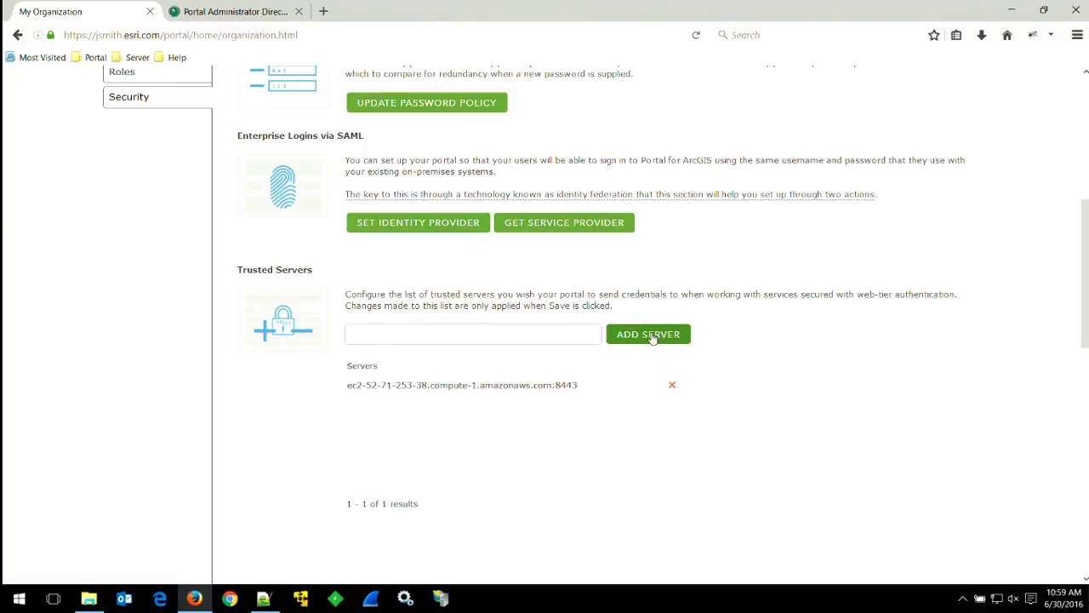
# Save the security settings and return to the map viewer.
pyautogui.scroll(5, 778, 356)
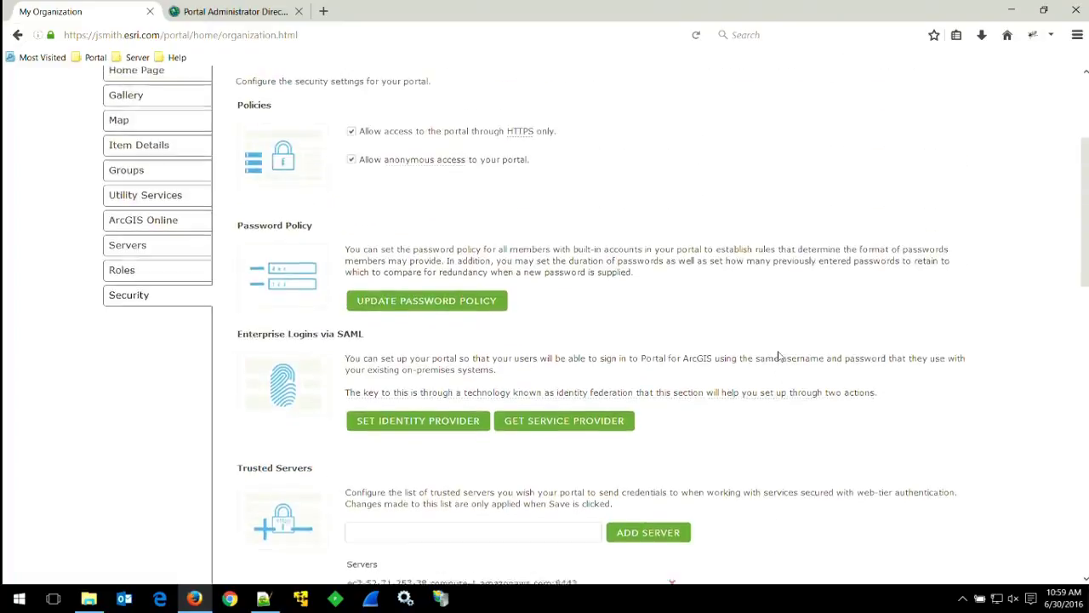
pyautogui.click(126, 129)
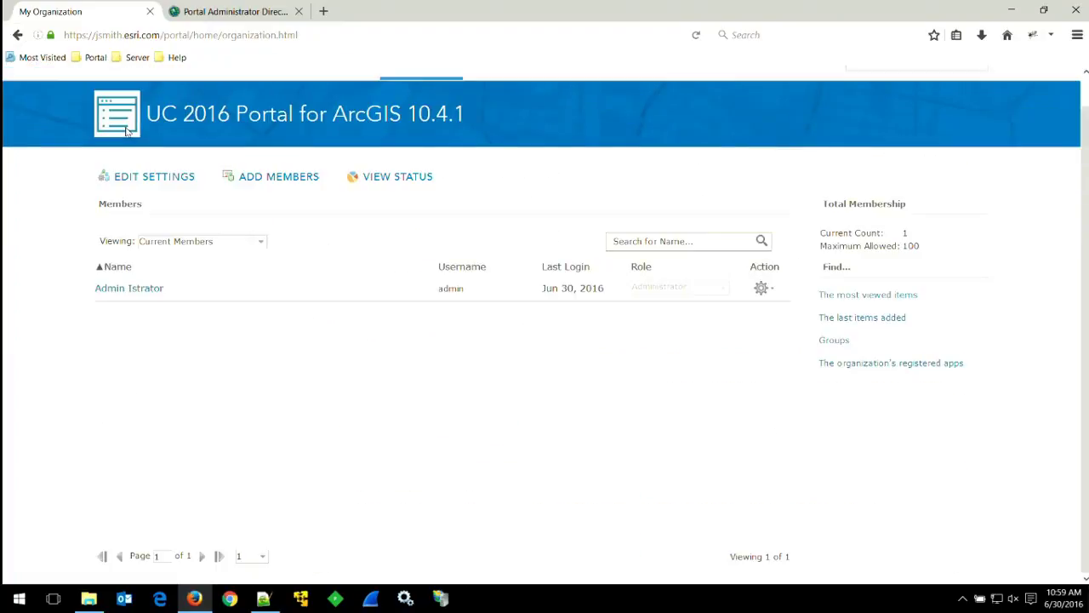
pyautogui.scroll(1, 346, 122)
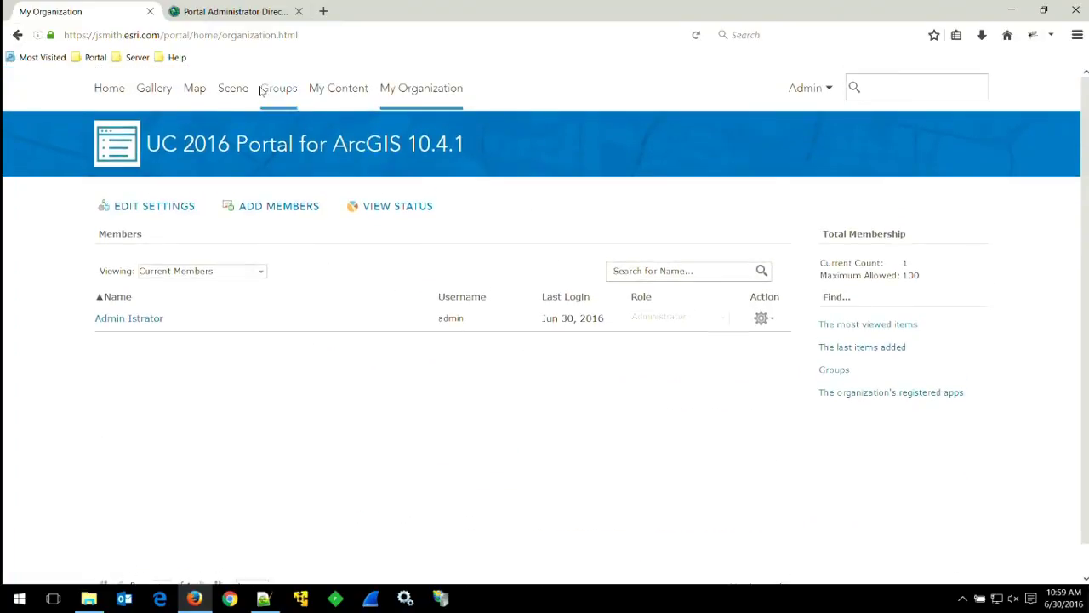
pyautogui.click(194, 88)
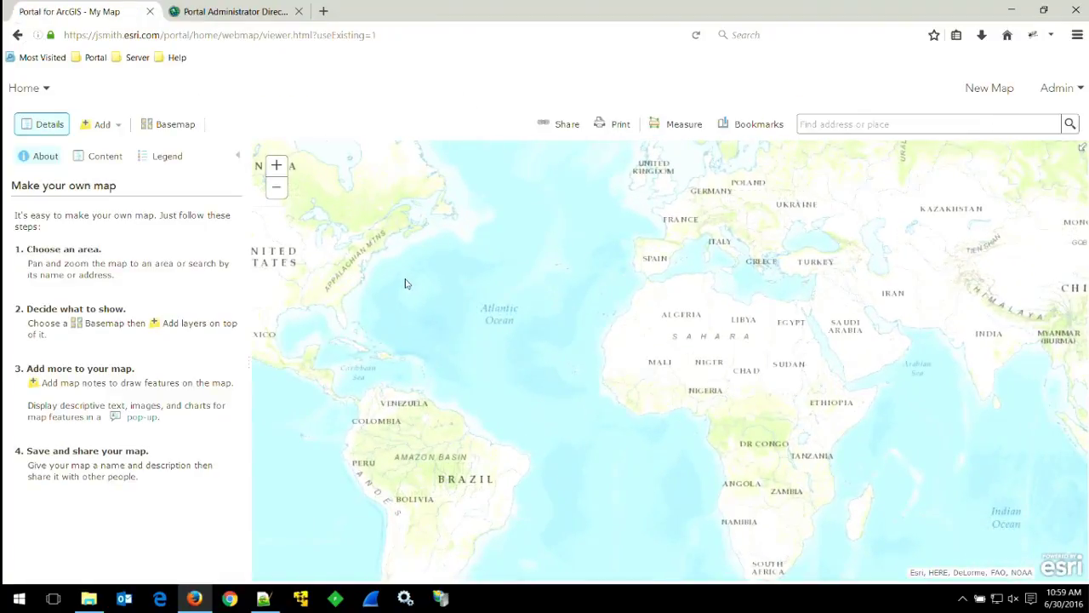
# Pan to North America and start a web layer of type A WMS OGC Web Service.
pyautogui.moveTo(406, 282); pyautogui.dragTo(702, 341)
pyautogui.click(90, 128)
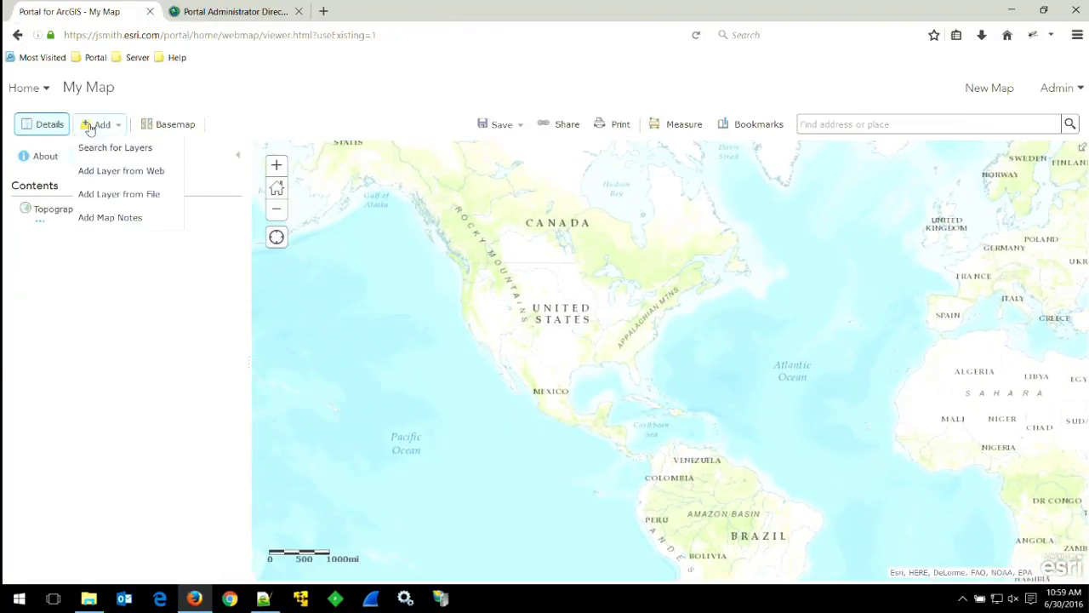
pyautogui.click(110, 170)
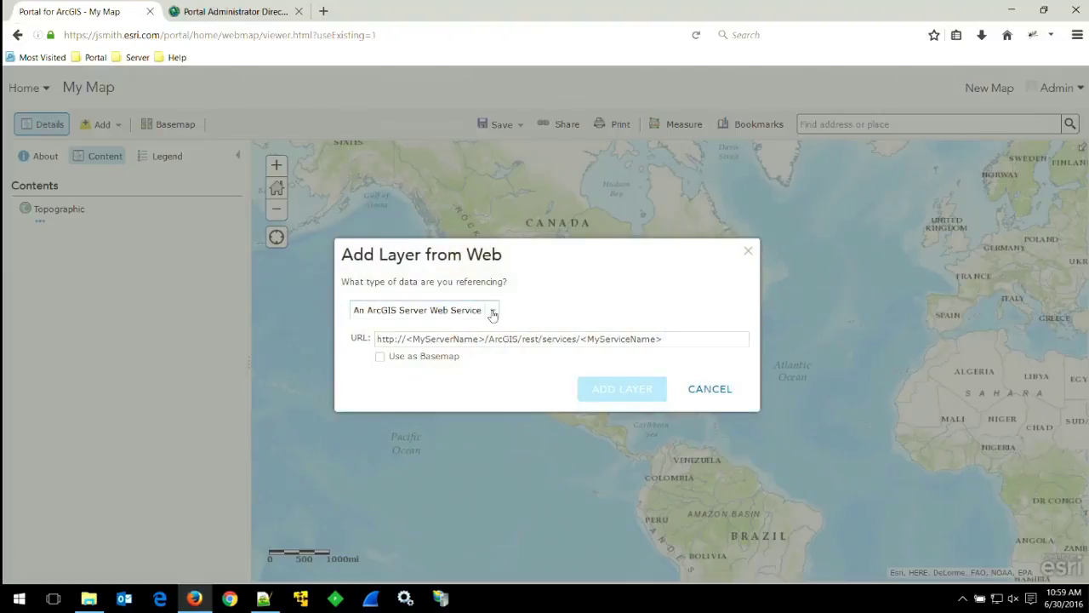
pyautogui.click(492, 309)
pyautogui.click(431, 338)
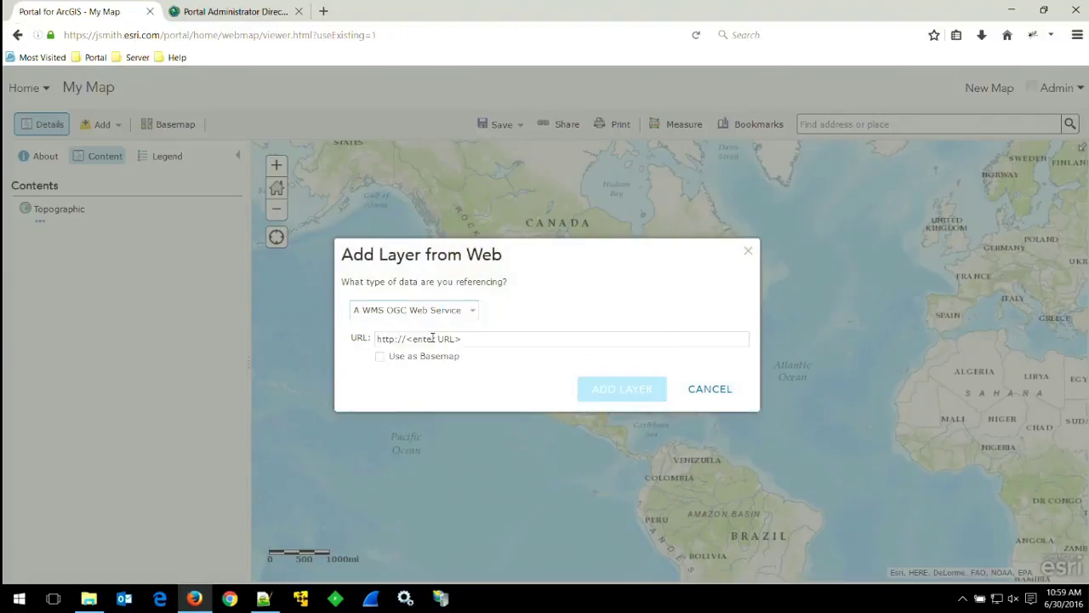
# Paste the GeoServer topp:states GetCapabilities URL and open Firebug's Net panel.
pyautogui.click(491, 339)
pyautogui.click(267, 600)
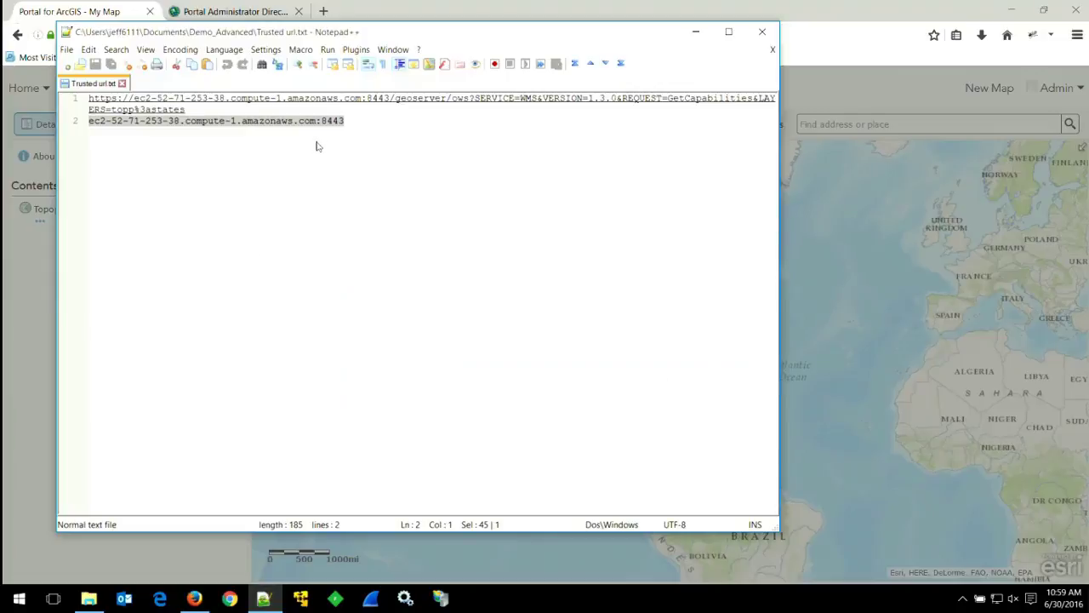
pyautogui.moveTo(191, 109); pyautogui.dragTo(78, 102)
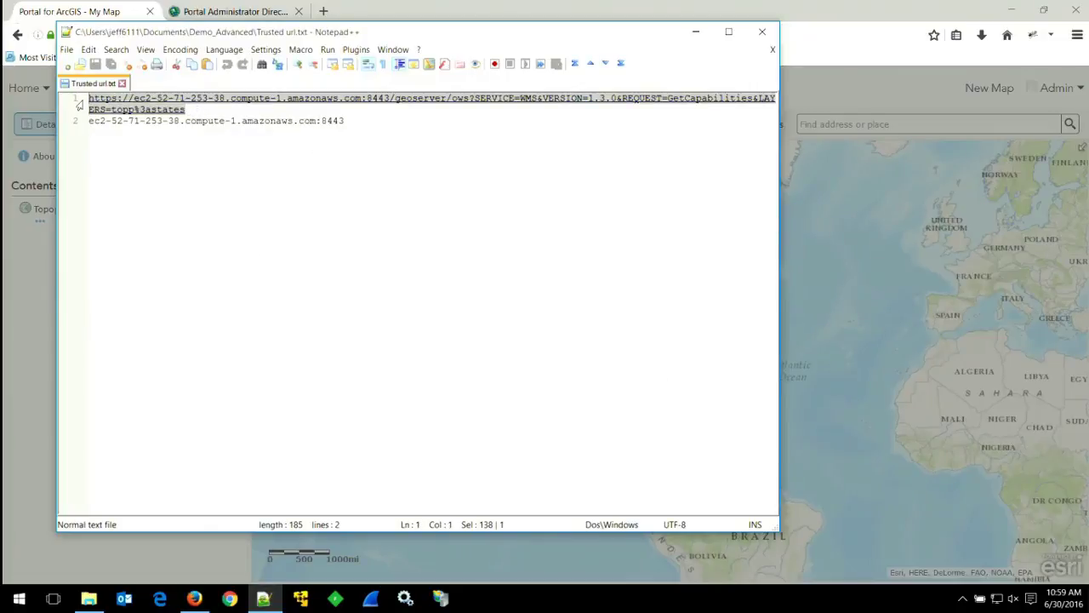
pyautogui.click(836, 12)
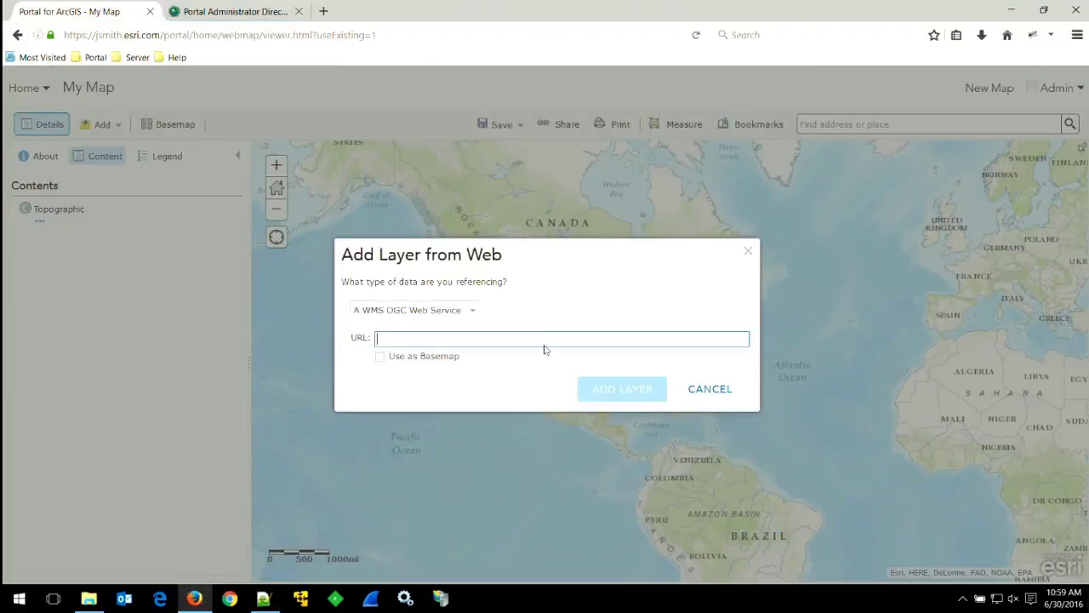
pyautogui.click(498, 340)
pyautogui.hotkey('ctrl', 'v')
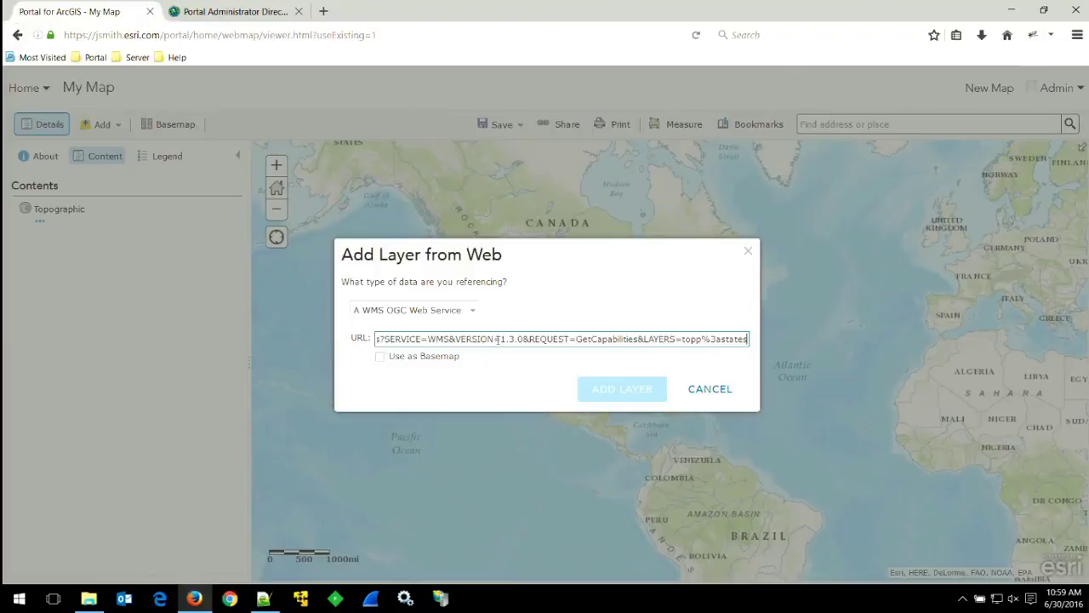
pyautogui.click(1034, 37)
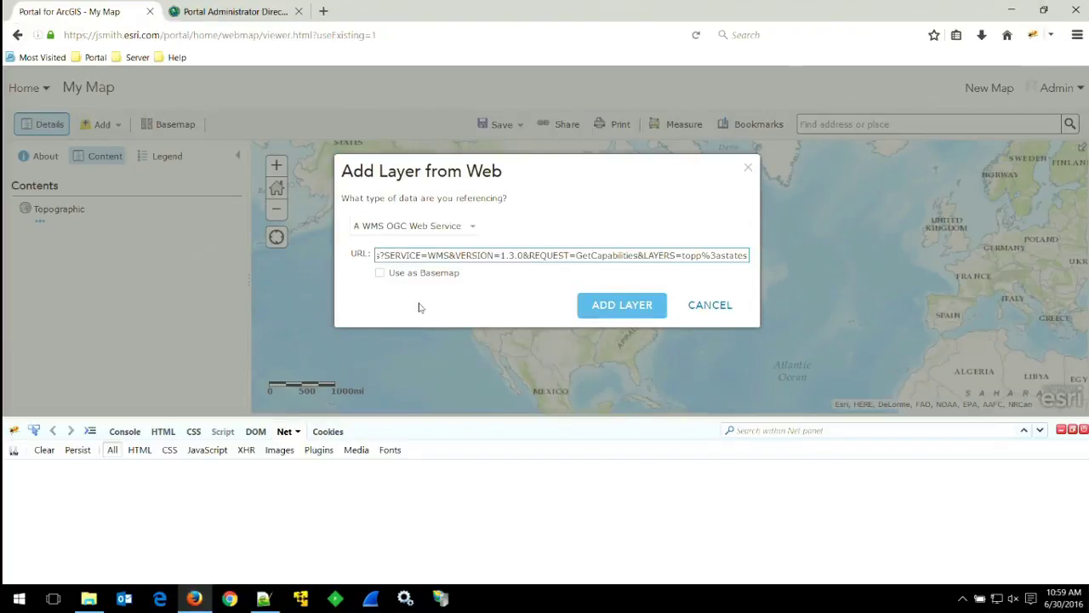
# Add the WMS states layer, supplying the GeoServer user name and password when prompted.
pyautogui.click(627, 307)
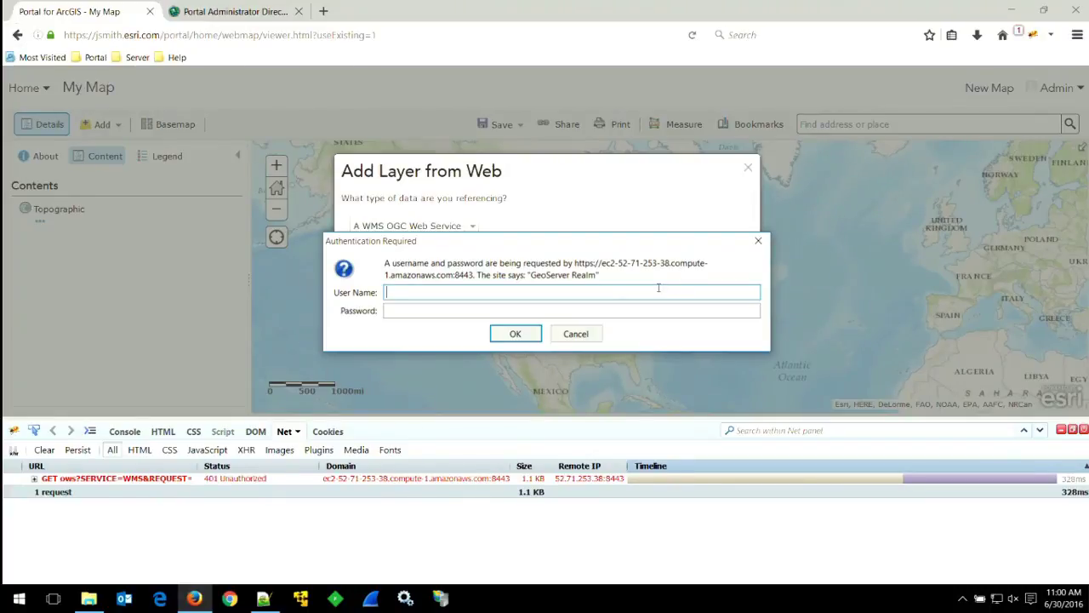
pyautogui.write('admin')
pyautogui.press('Tab')
pyautogui.write('geoser')
pyautogui.press('BackSpace')
pyautogui.press('BackSpace')
pyautogui.press('BackSpace')
pyautogui.press('BackSpace')
pyautogui.press('BackSpace')
pyautogui.press('BackSpace')
pyautogui.write('geoser')
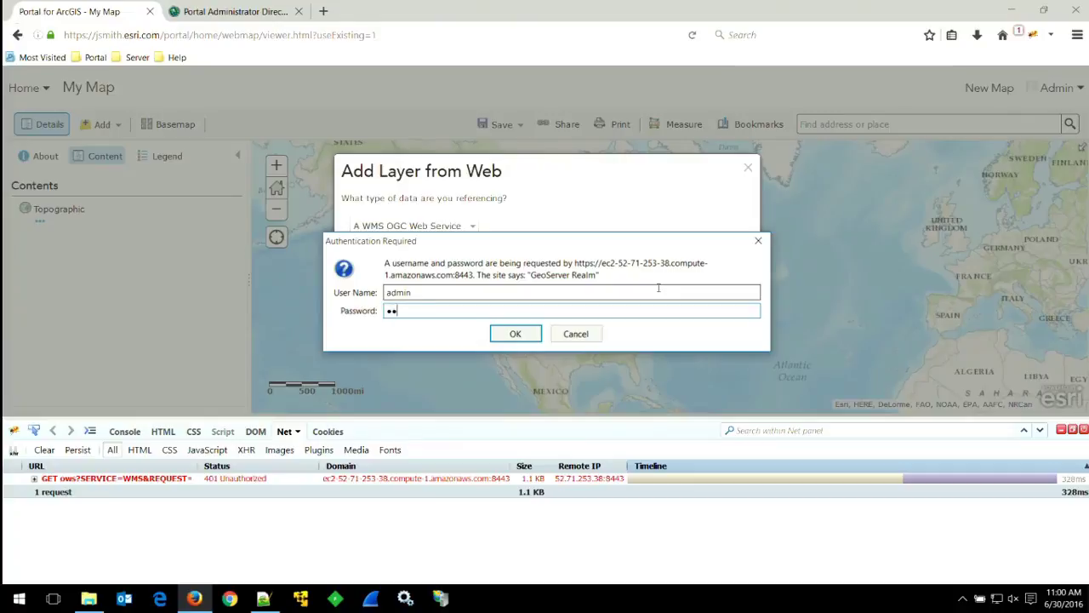
pyautogui.write('ver')
pyautogui.click(515, 334)
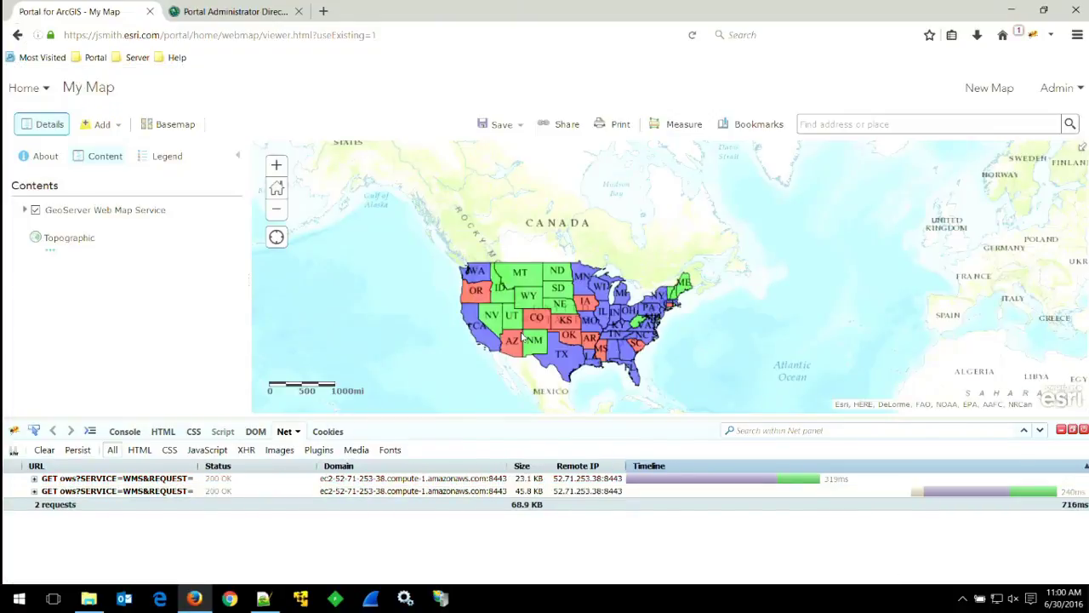